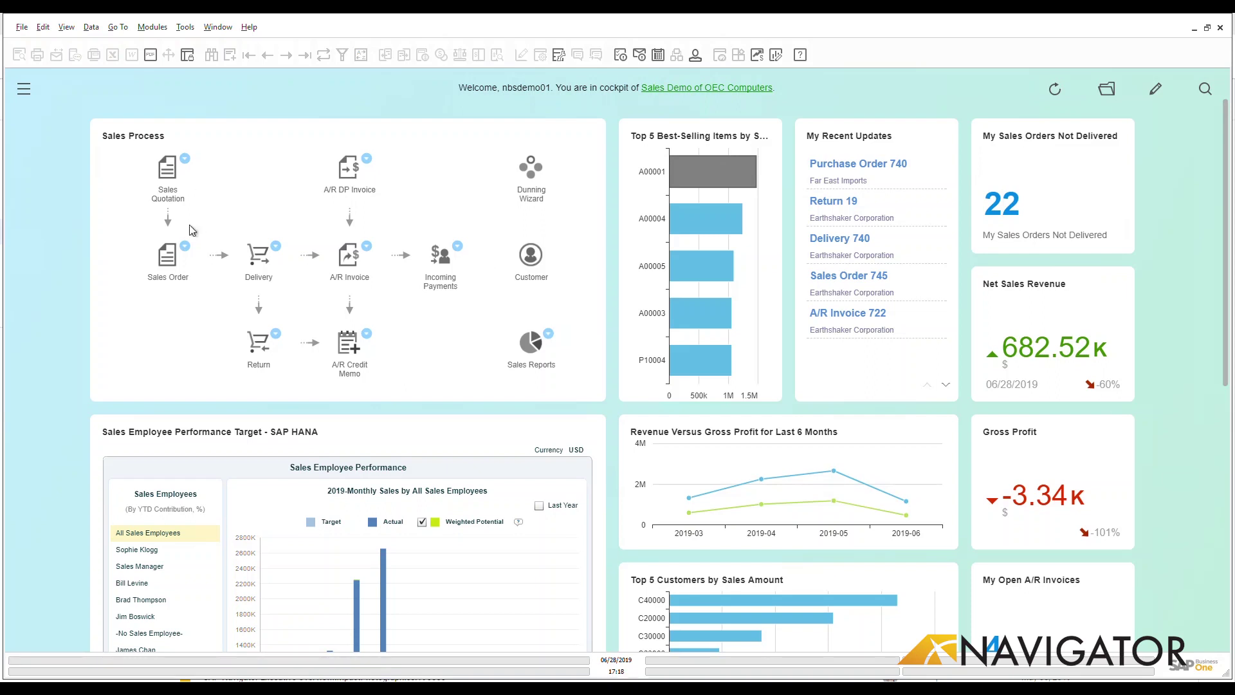
# Step: Open a new Goods Receipt PO, document 768, from the Purchasing - A/P module
pyautogui.click(28, 90)
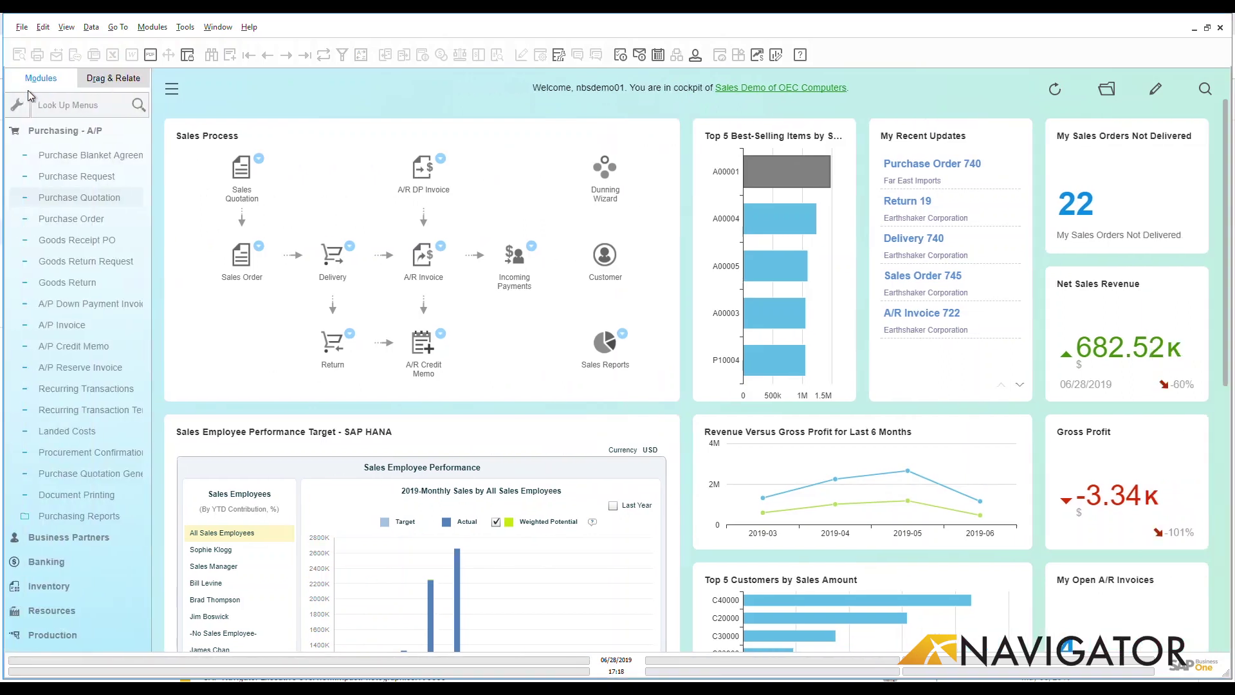
pyautogui.click(75, 132)
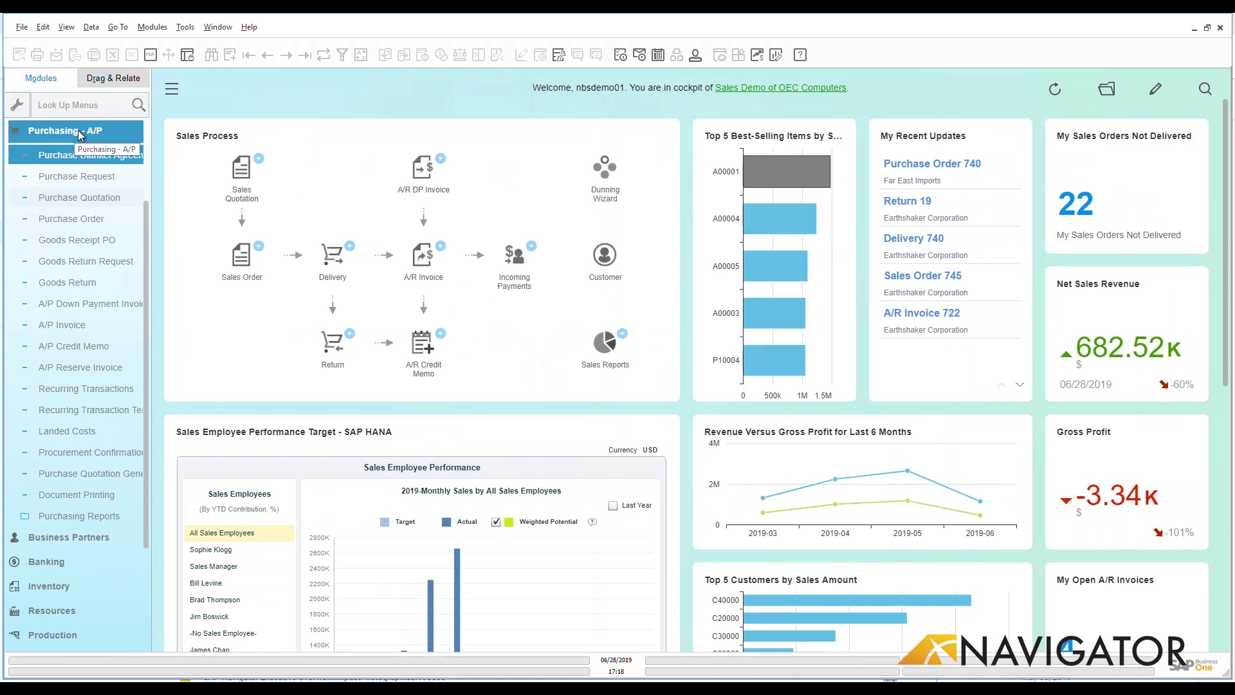
pyautogui.click(148, 239)
pyautogui.moveTo(113, 244)
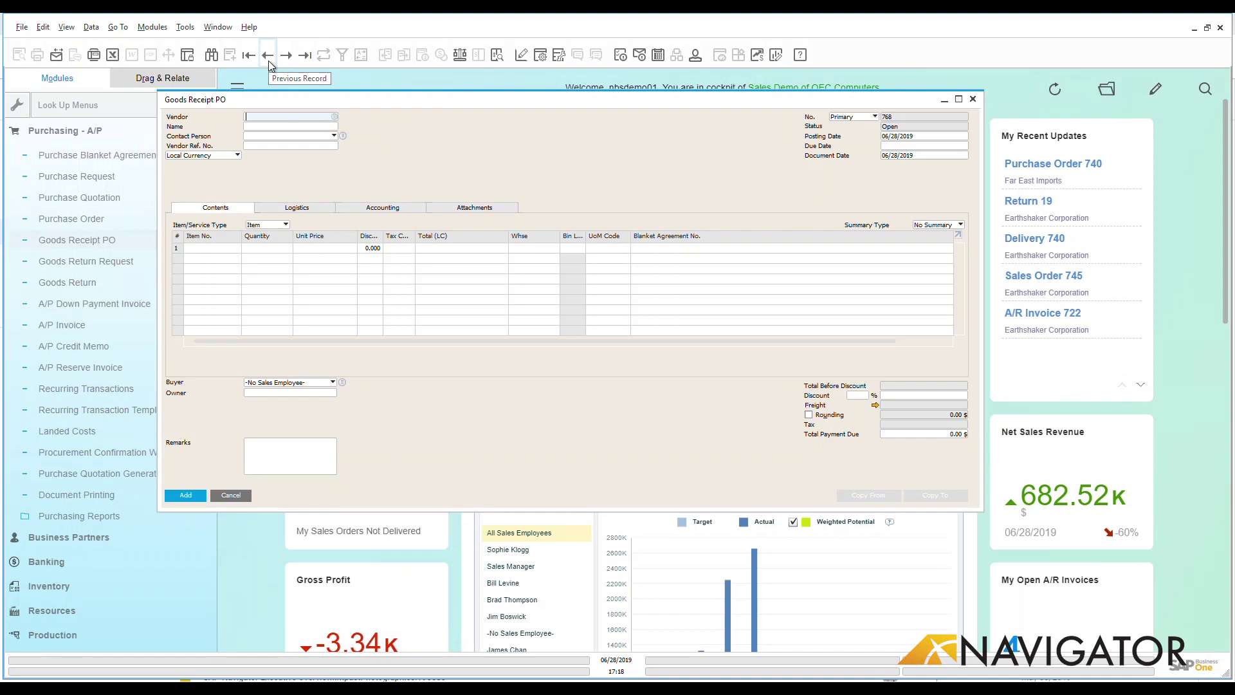
# Step: Set the receipt's vendor to V1010 Far East Imports and bring up the Copy From document types
pyautogui.click(313, 118)
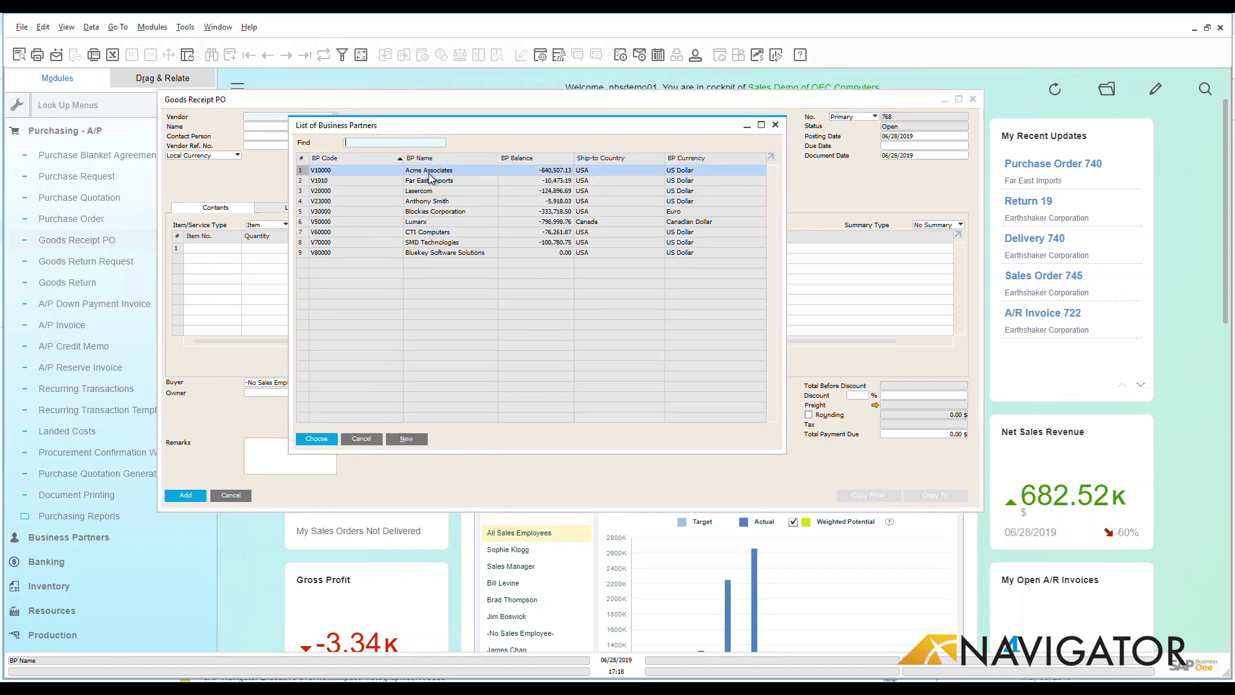
pyautogui.click(429, 186)
pyautogui.click(329, 438)
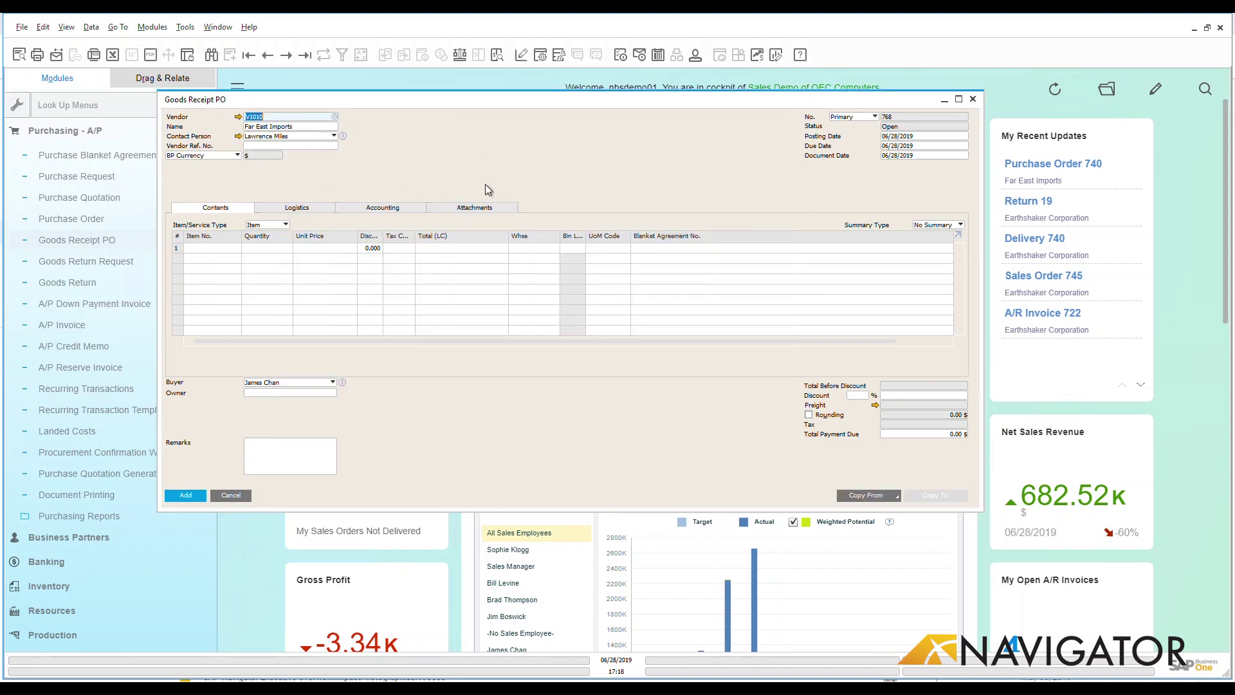
pyautogui.click(887, 501)
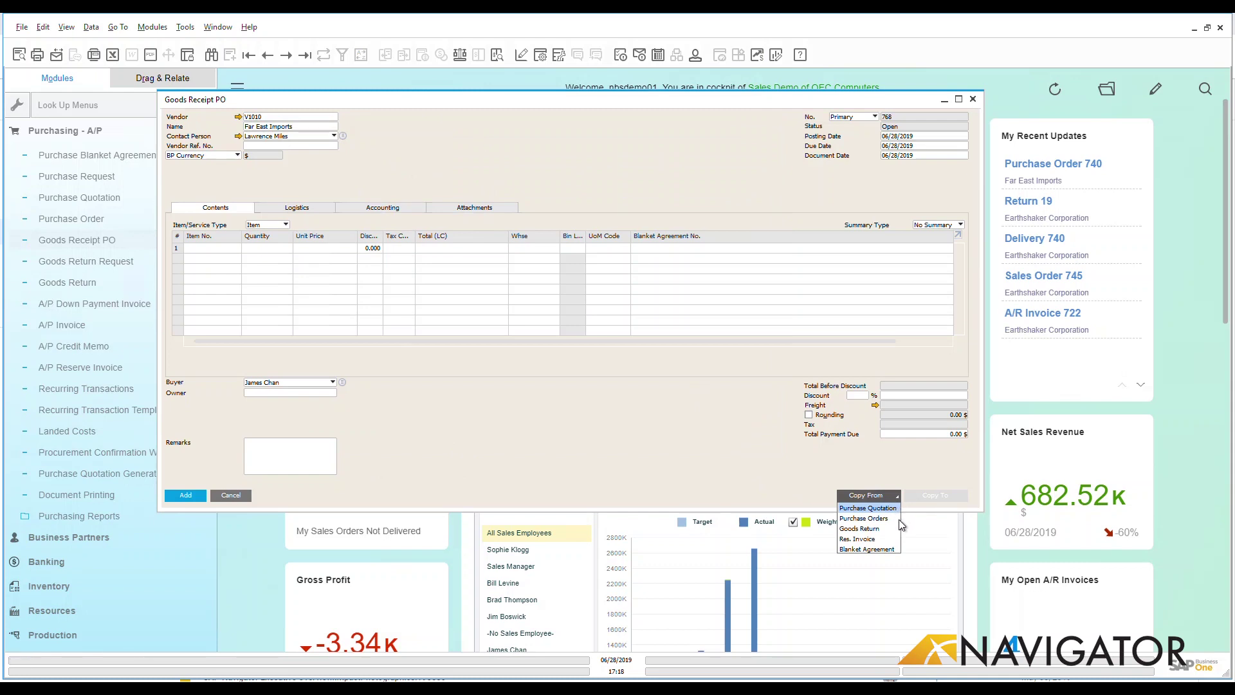
# Step: Draw purchase order 738 into the receipt, keeping the exchange-rate option, to reach item 149-PLY
pyautogui.click(880, 519)
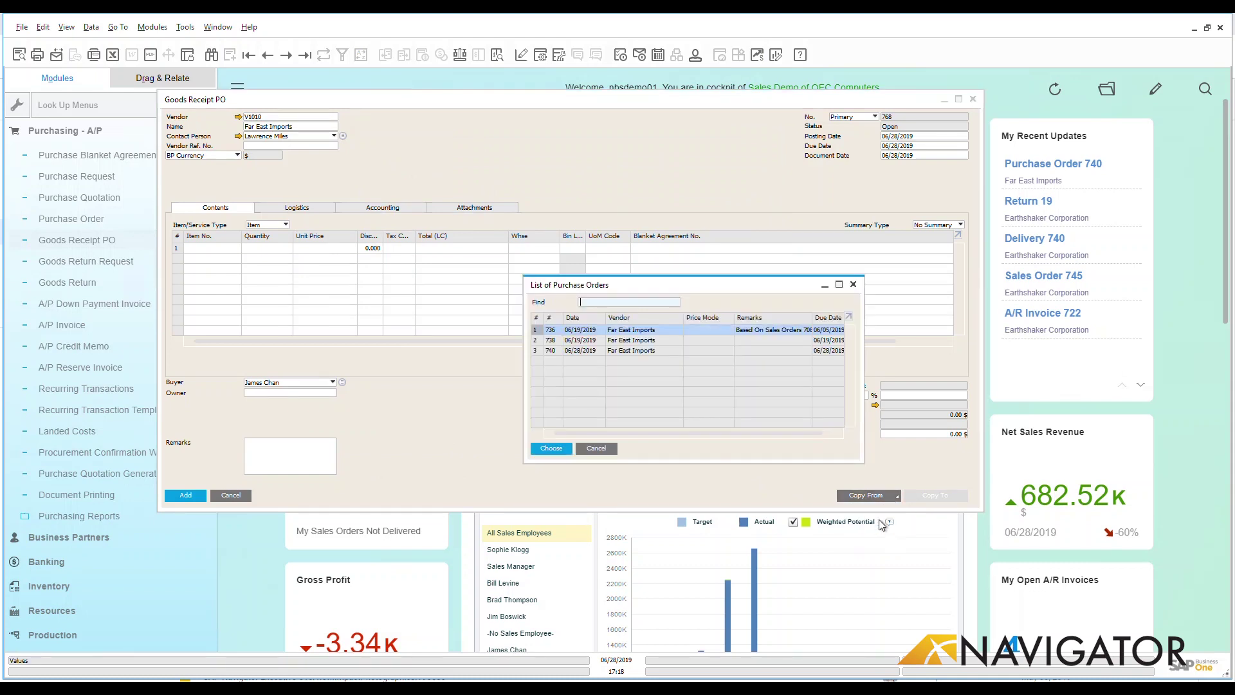
pyautogui.keyDown('shift'); pyautogui.click(533, 354); pyautogui.keyUp('shift')
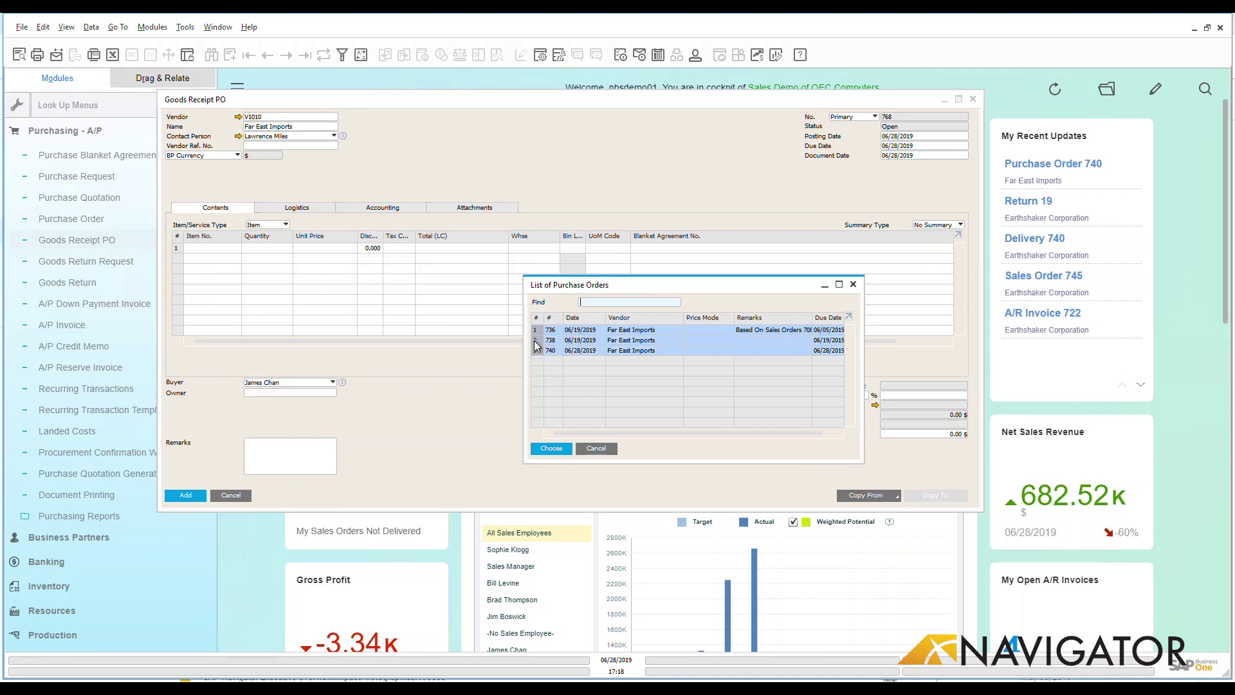
pyautogui.click(534, 341)
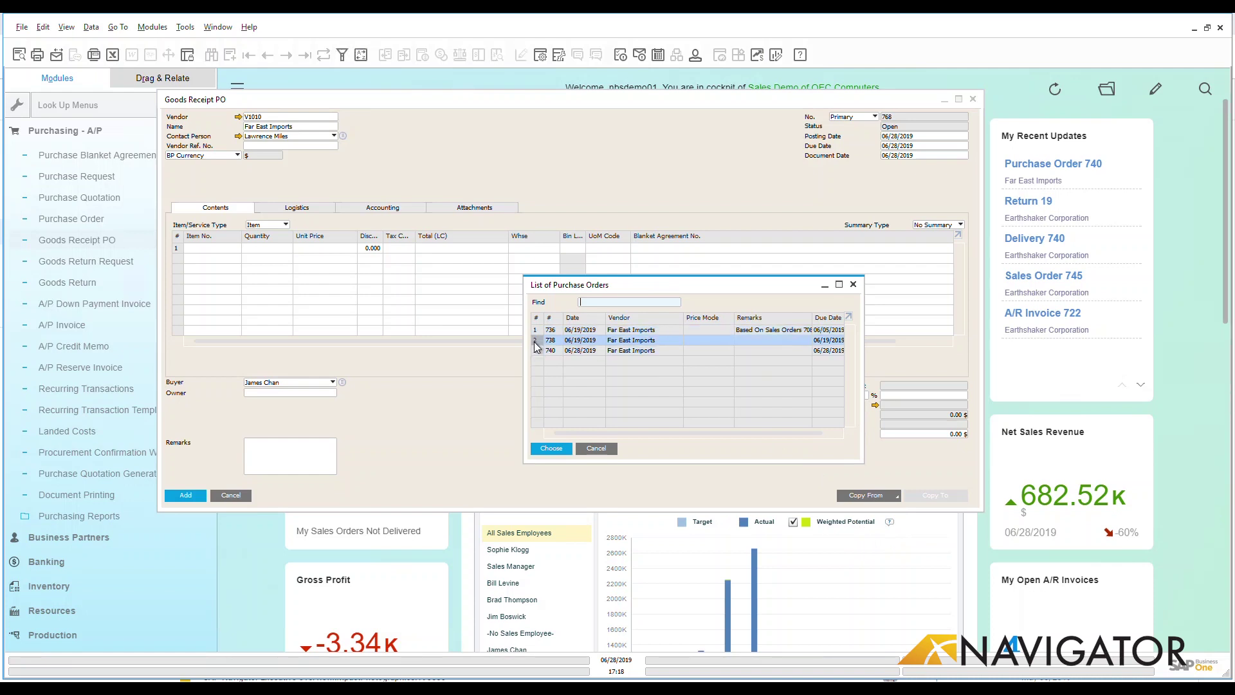
pyautogui.click(546, 450)
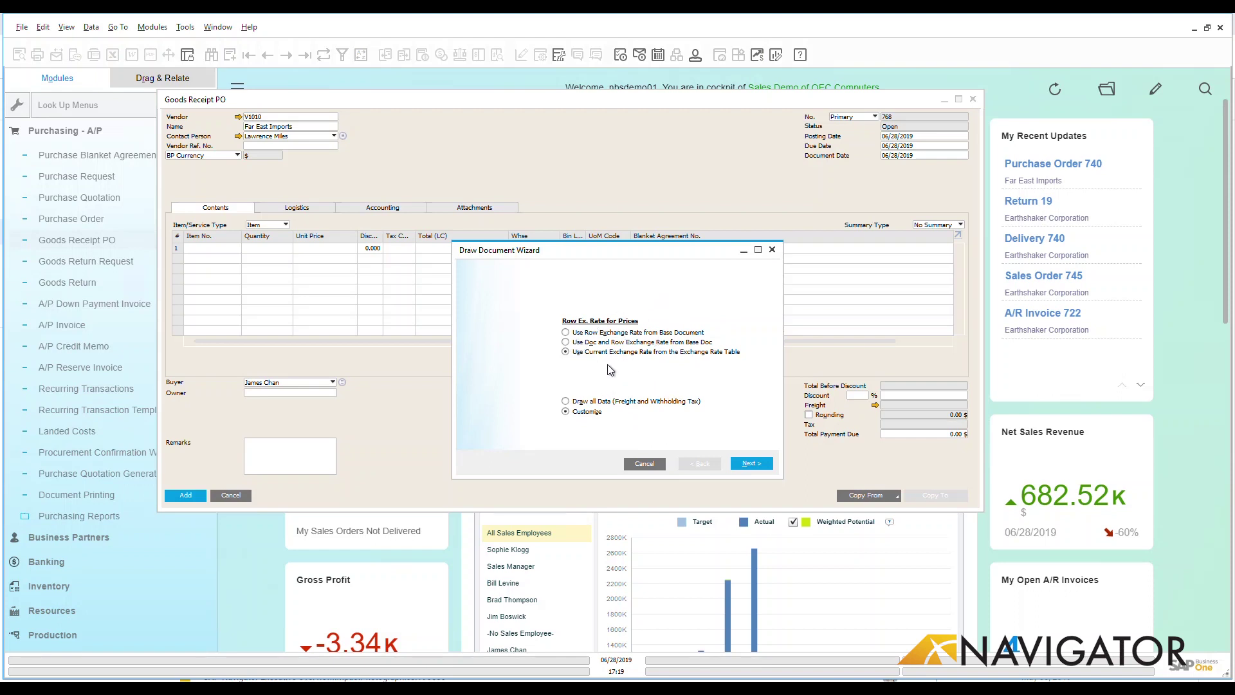
pyautogui.click(750, 464)
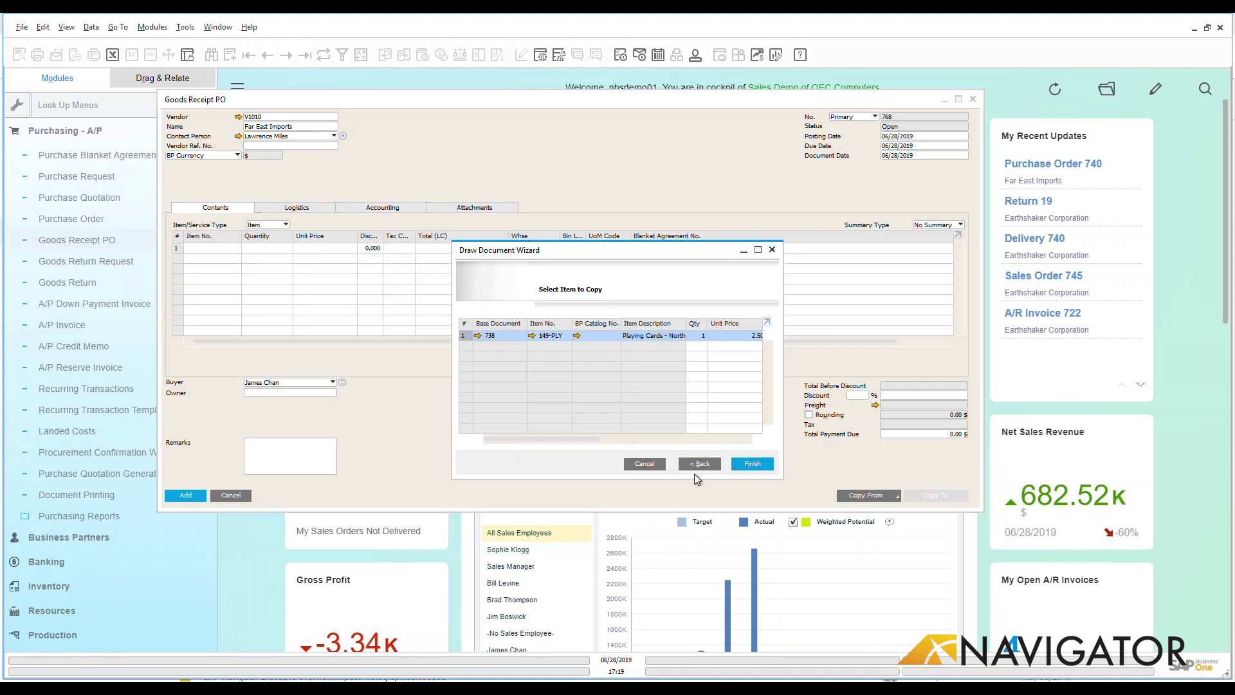
# Step: Copy item 149-PLY into the receipt and allocate it to bin 05-SYSTEM-BIN-LOCATION
pyautogui.click(754, 464)
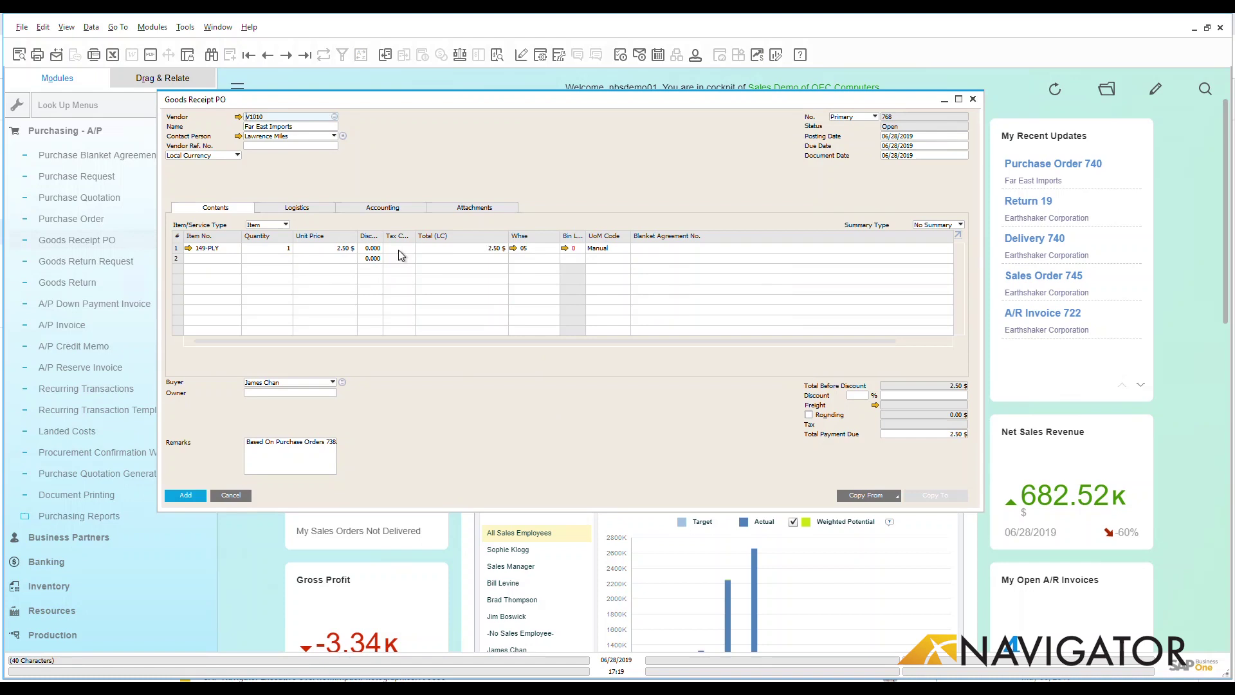
pyautogui.click(564, 248)
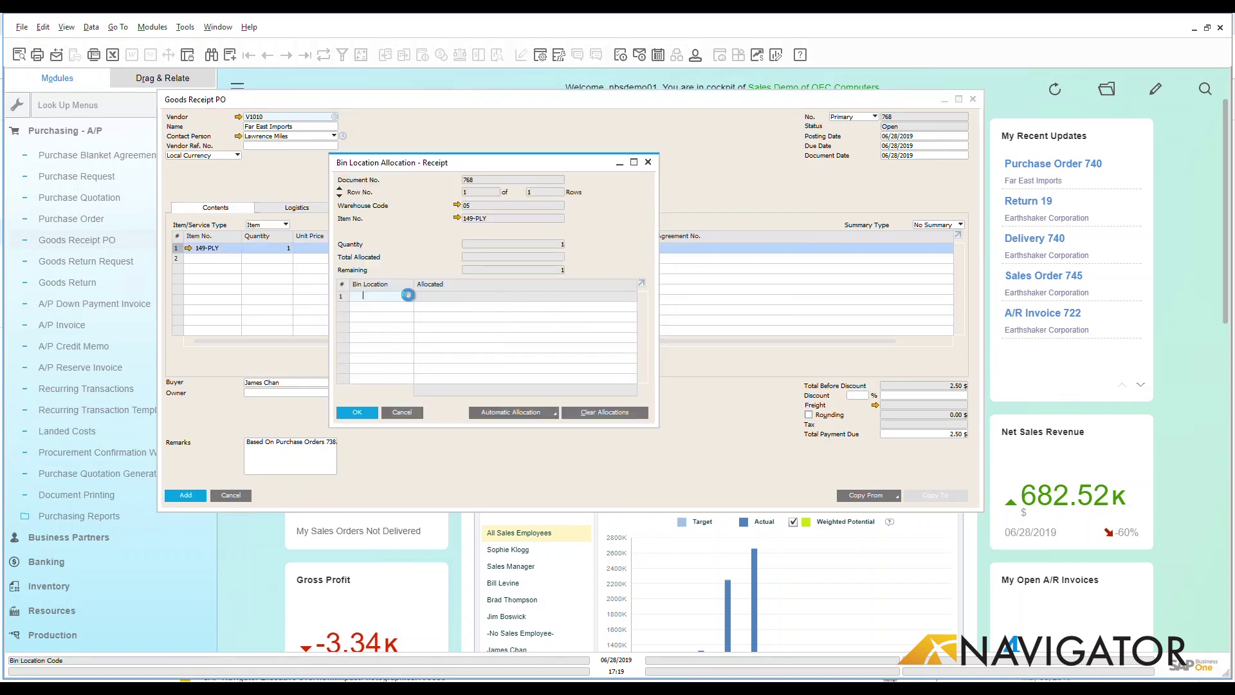
pyautogui.click(408, 296)
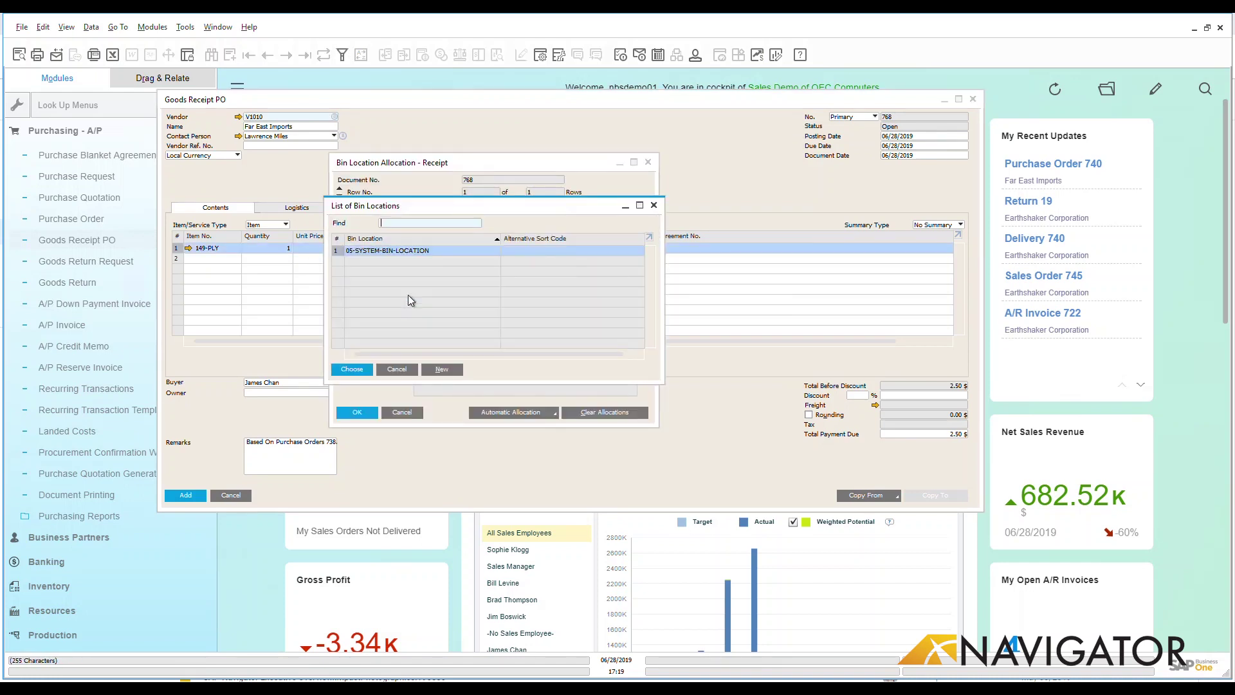
pyautogui.click(356, 370)
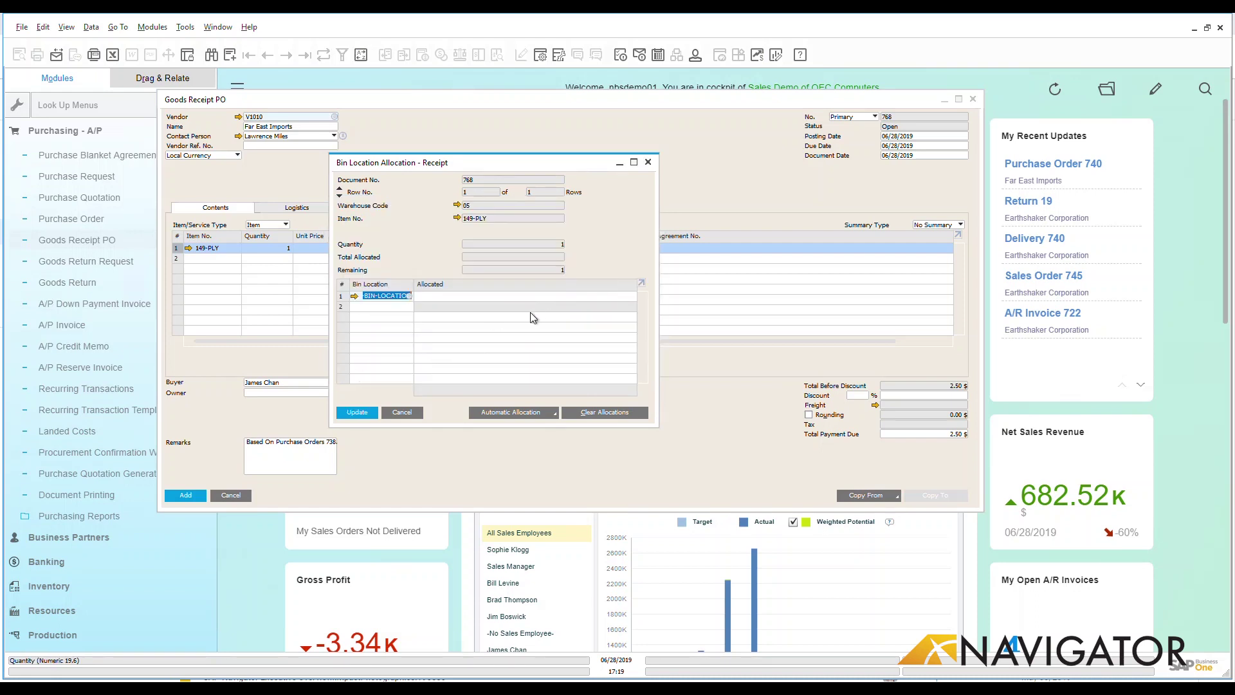
pyautogui.click(358, 414)
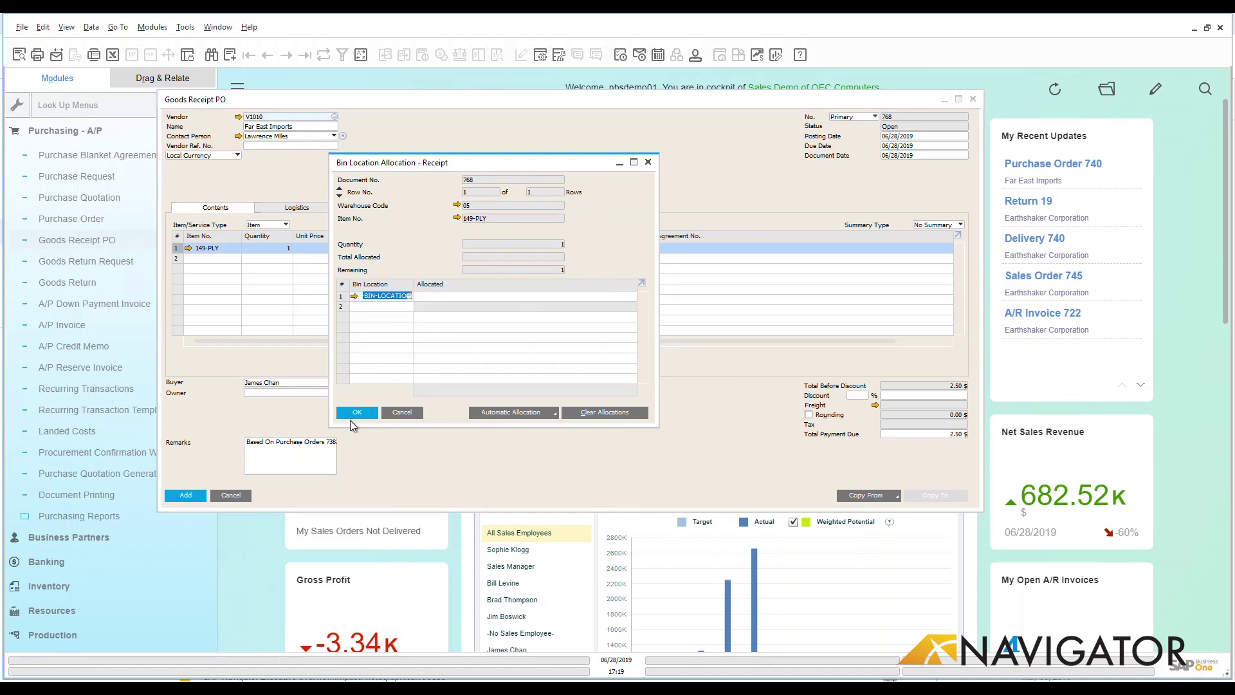
pyautogui.click(359, 413)
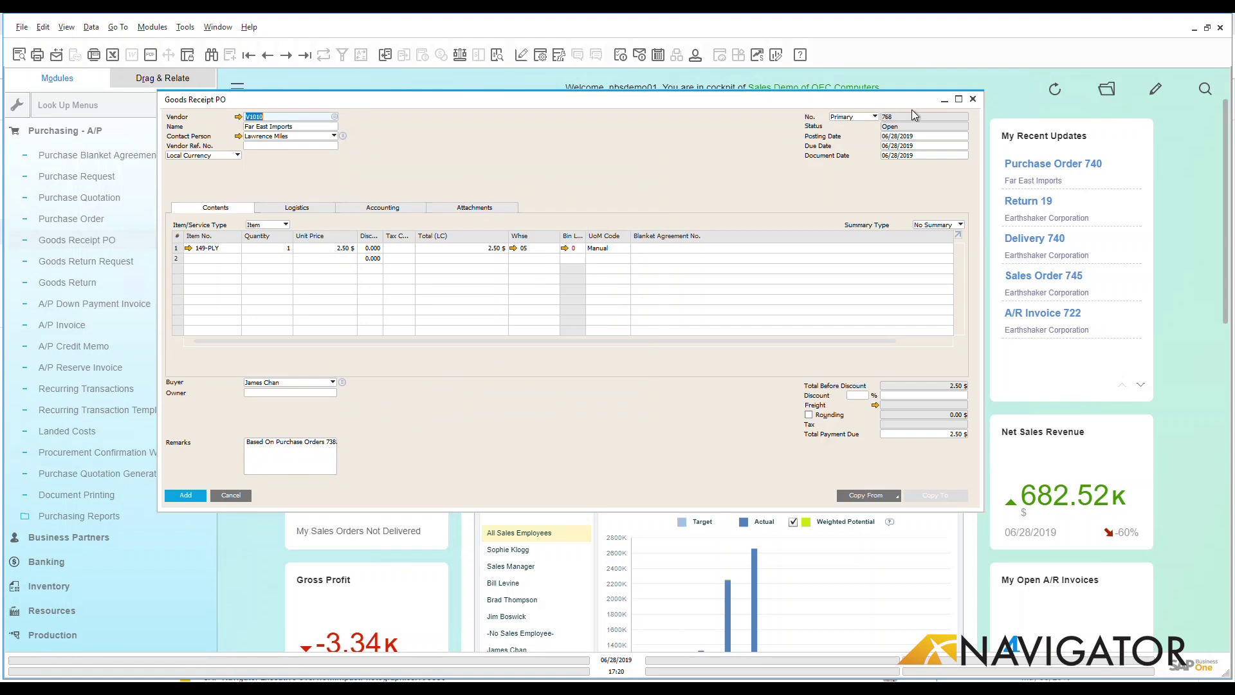
# Step: Discard the unsaved receipt without saving and start a new one for vendor Acme Associates
pyautogui.click(972, 98)
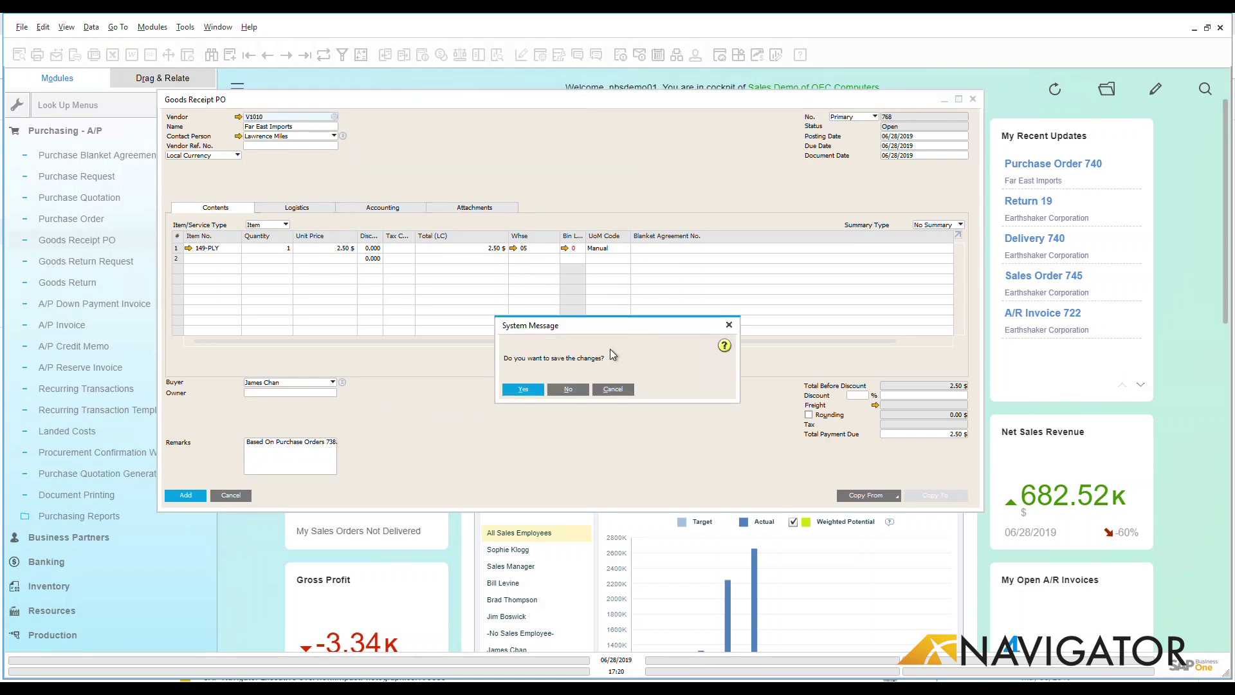
pyautogui.click(569, 389)
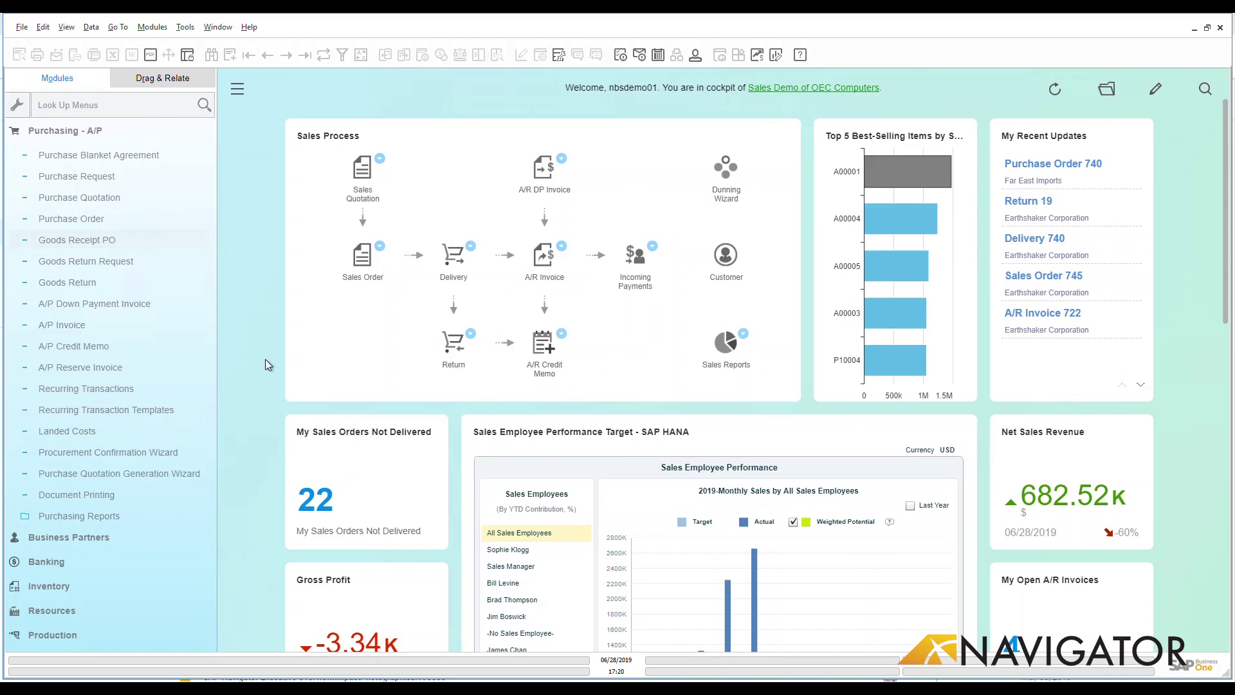
pyautogui.click(97, 242)
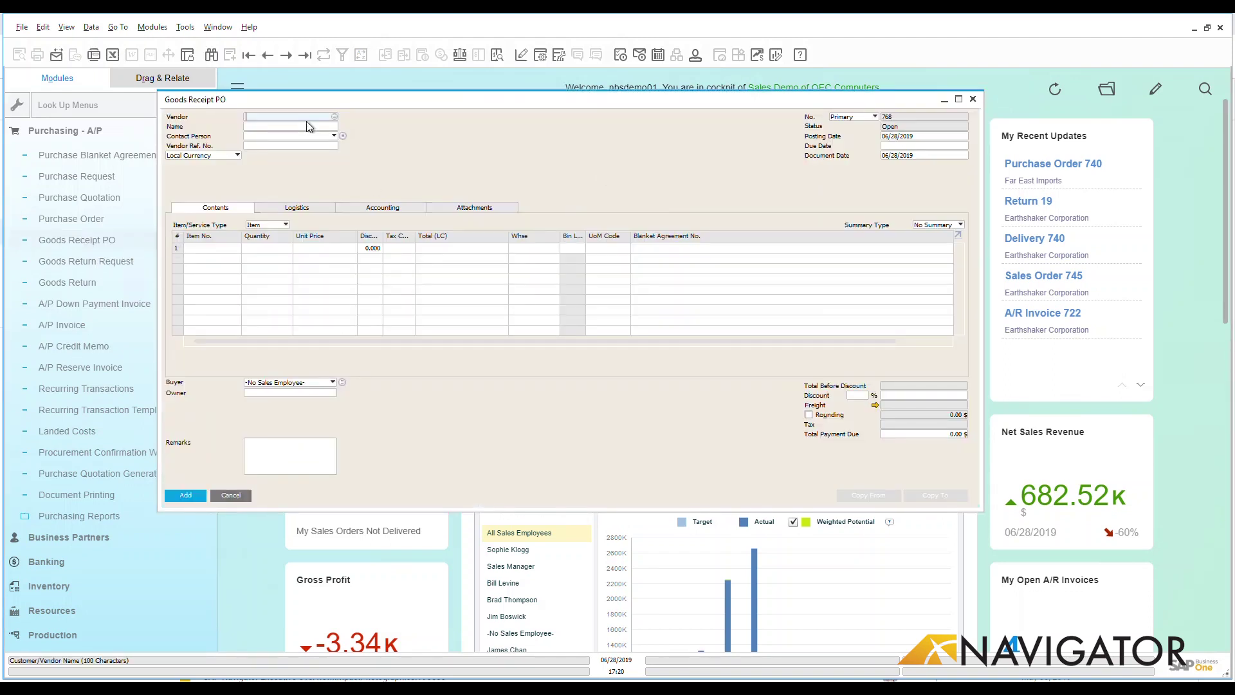
pyautogui.click(334, 116)
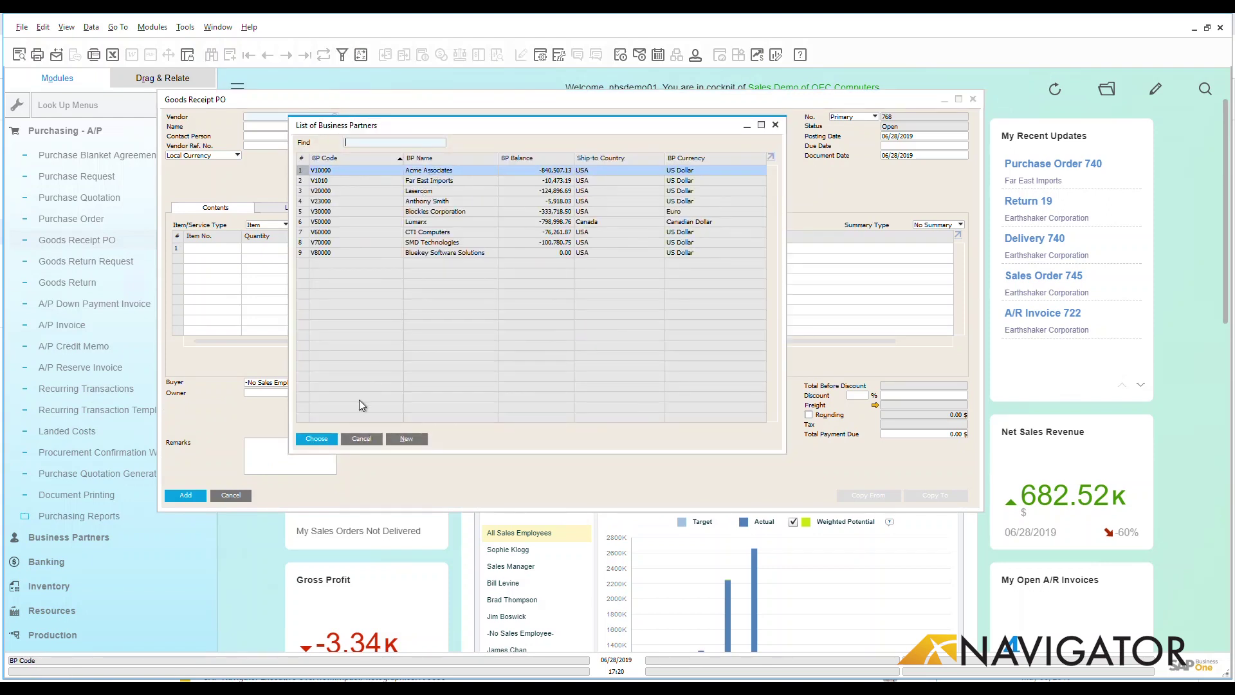
pyautogui.click(316, 438)
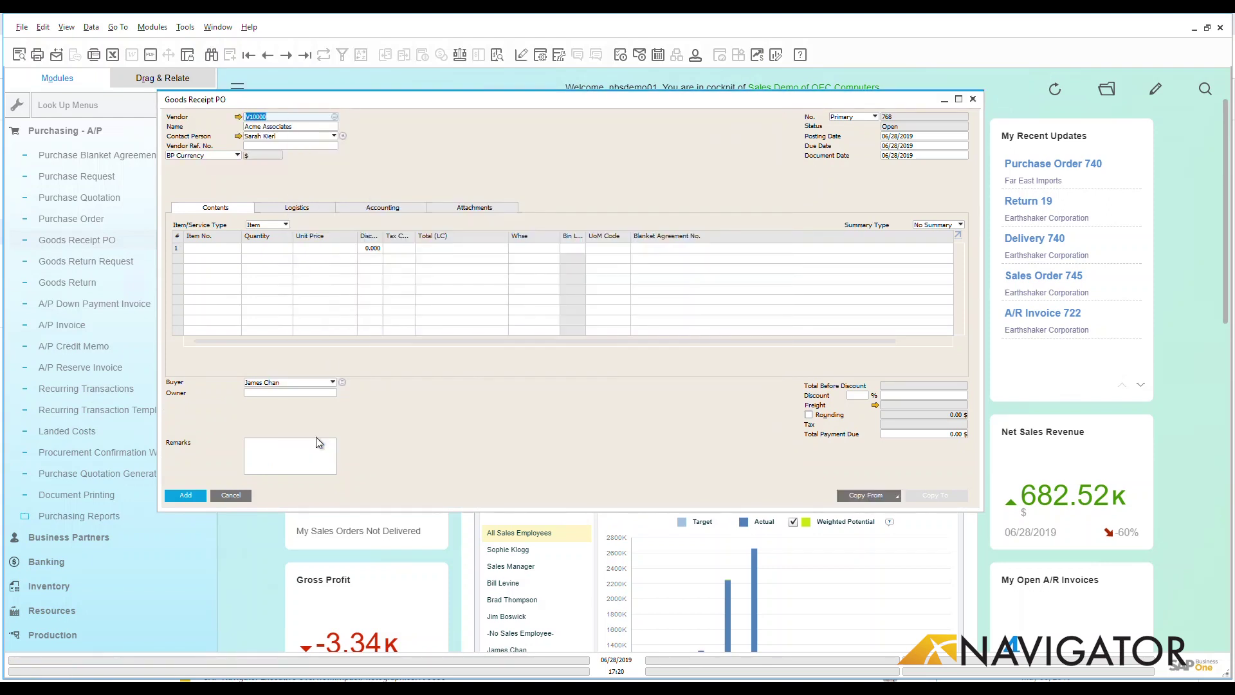
# Step: Confirm Acme Associates has no purchase orders to copy, then close the receipt form
pyautogui.click(895, 496)
pyautogui.click(878, 518)
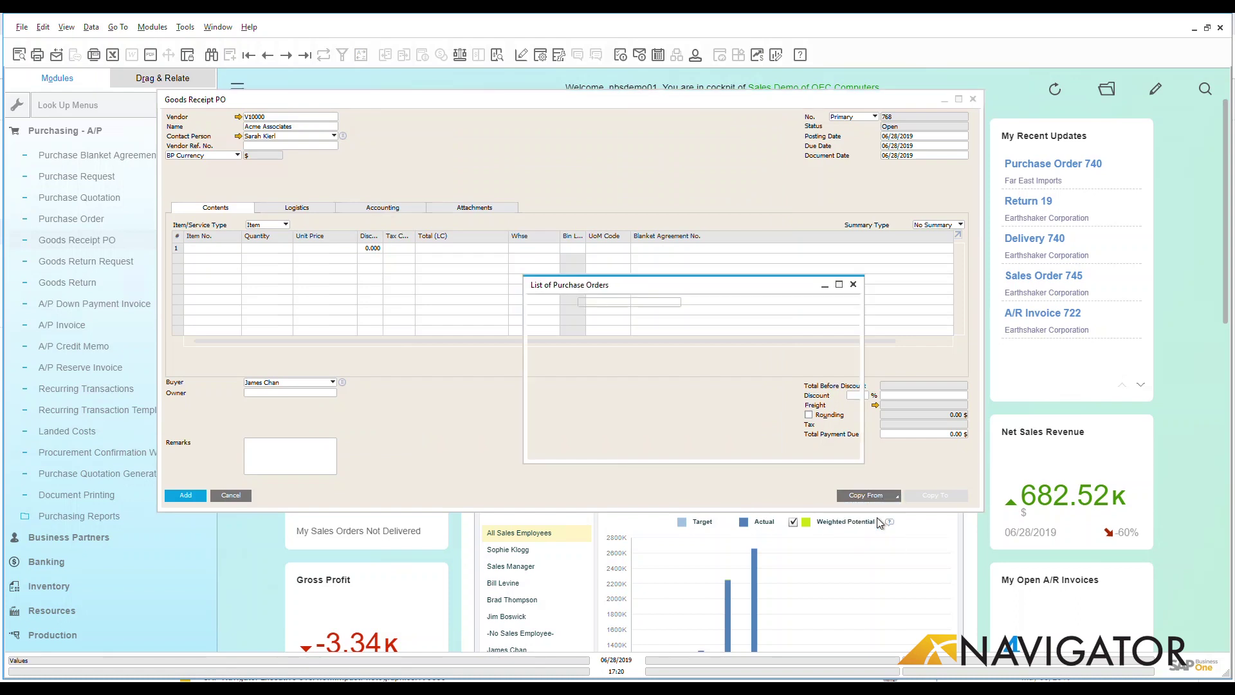
pyautogui.click(854, 285)
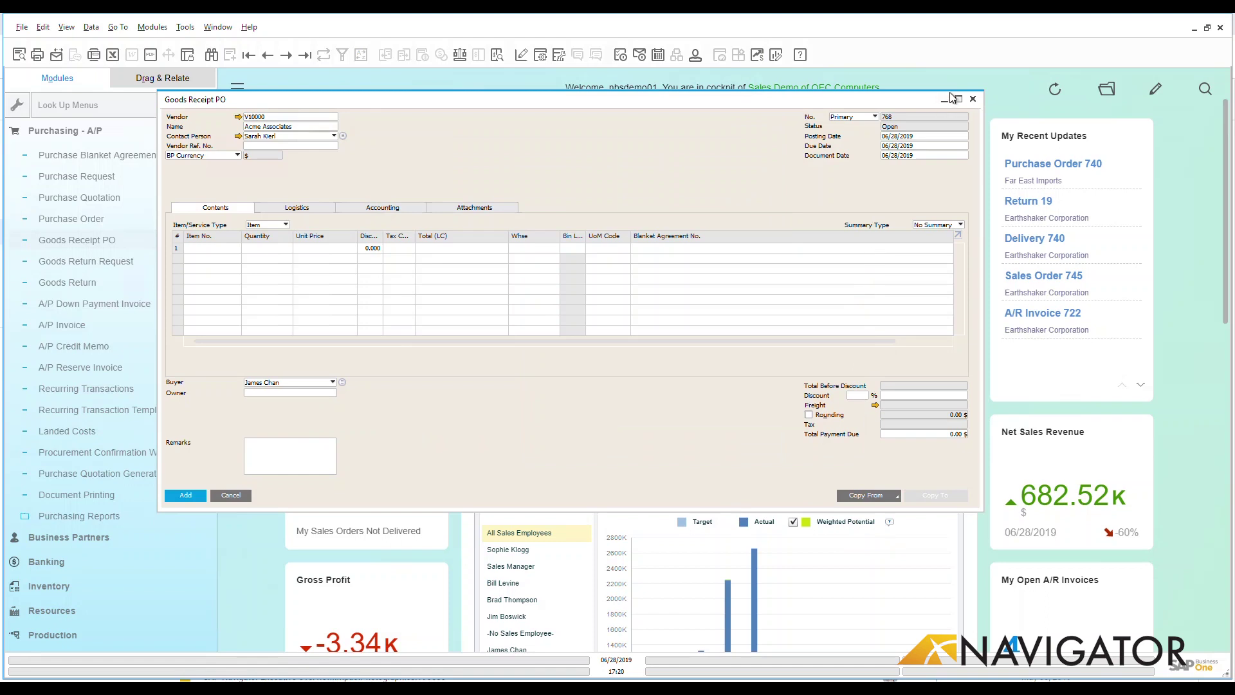
pyautogui.click(972, 100)
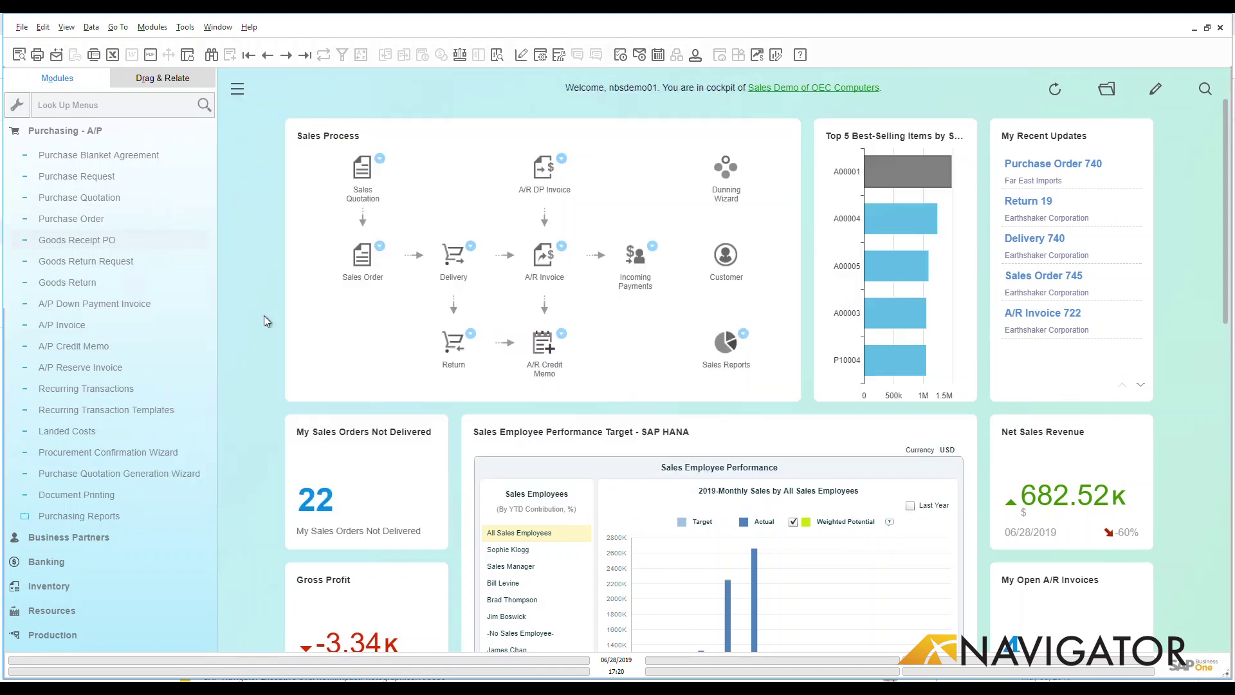
# Step: Load purchase order 740 and copy it to a Goods Receipt PO totalling 7,306.88 $
pyautogui.click(96, 219)
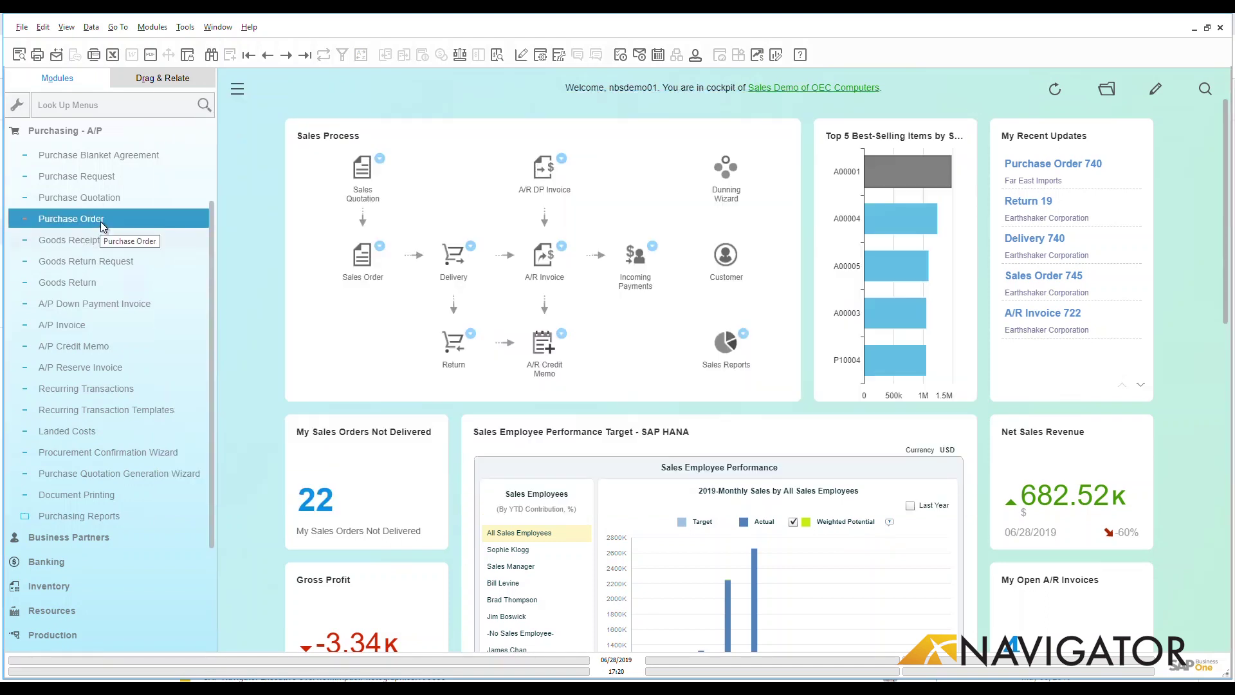
pyautogui.click(268, 55)
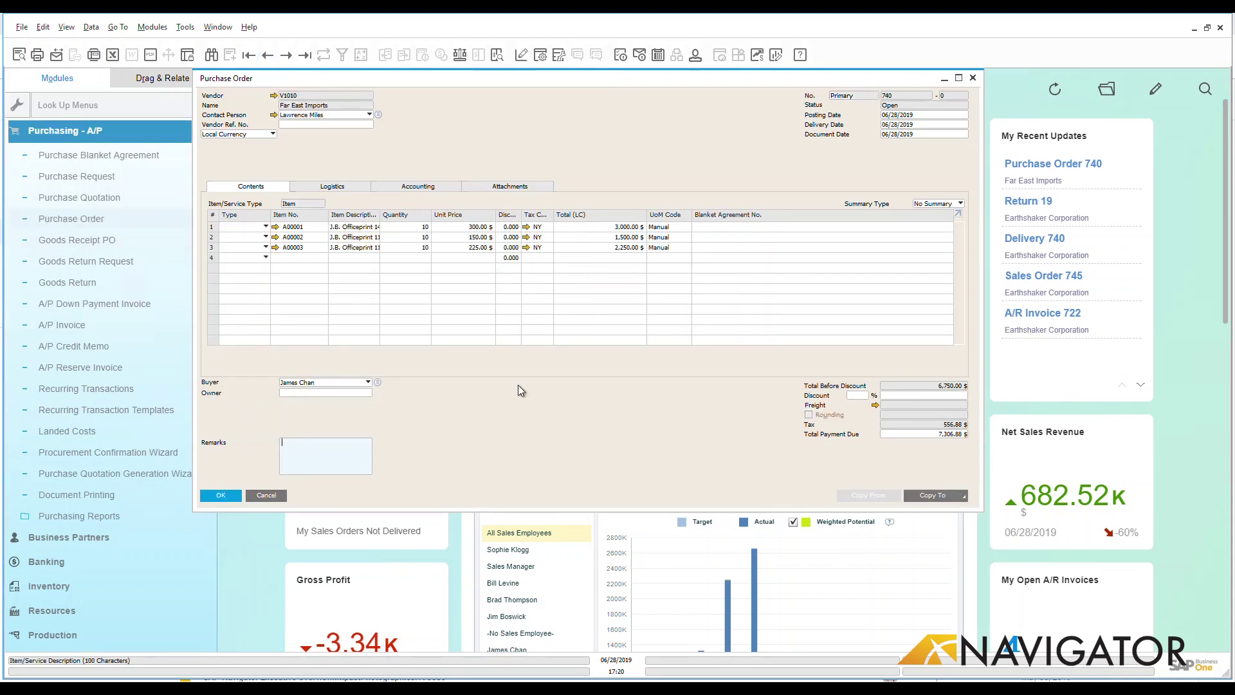
pyautogui.click(946, 500)
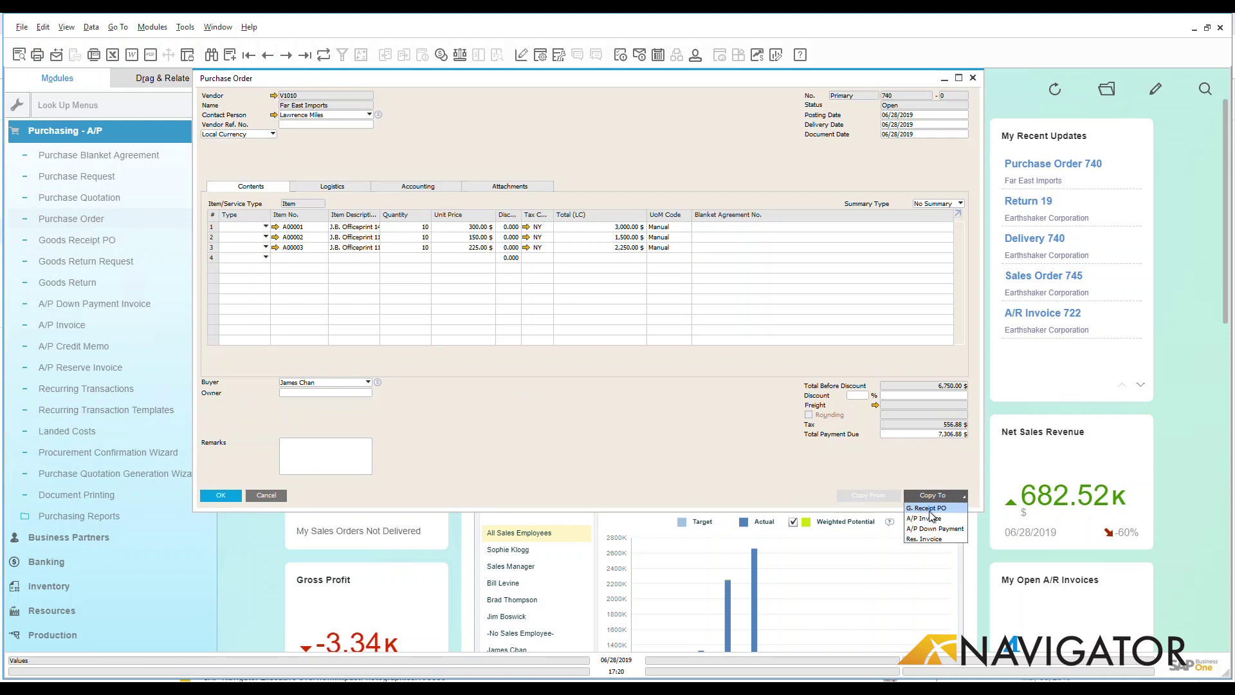
pyautogui.click(931, 509)
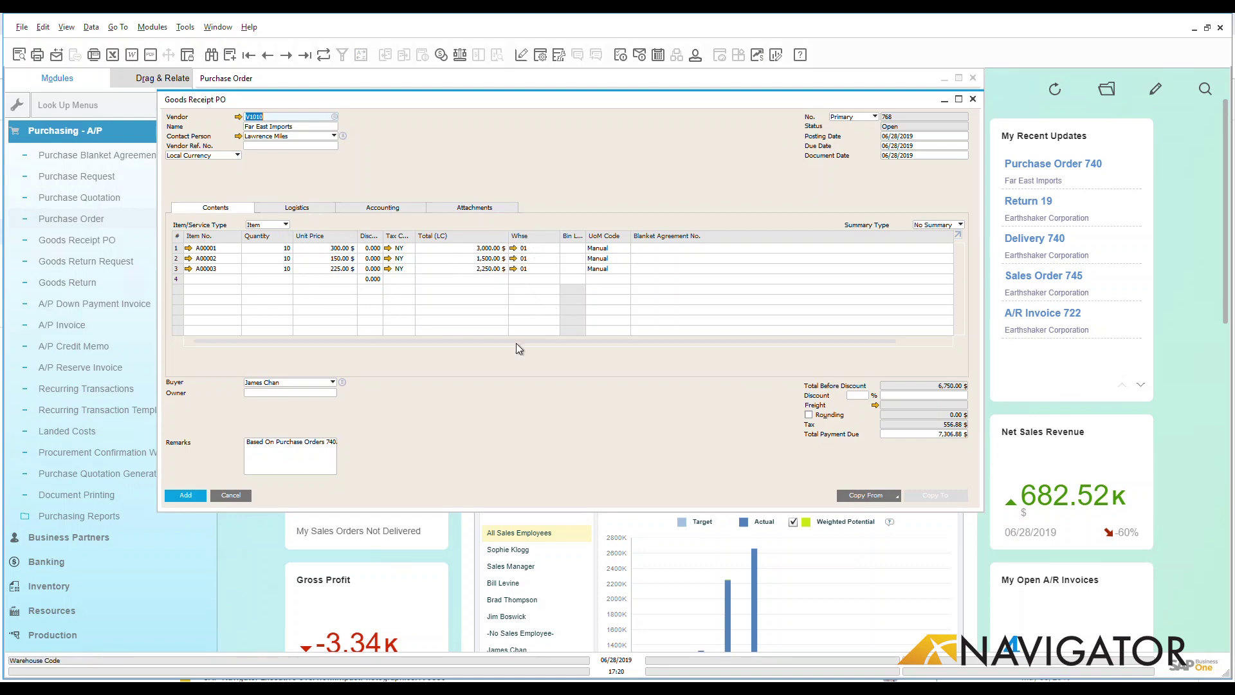
# Step: Add Goods Receipt PO 768, then open its Relationship Map showing the link to PO 740
pyautogui.click(185, 496)
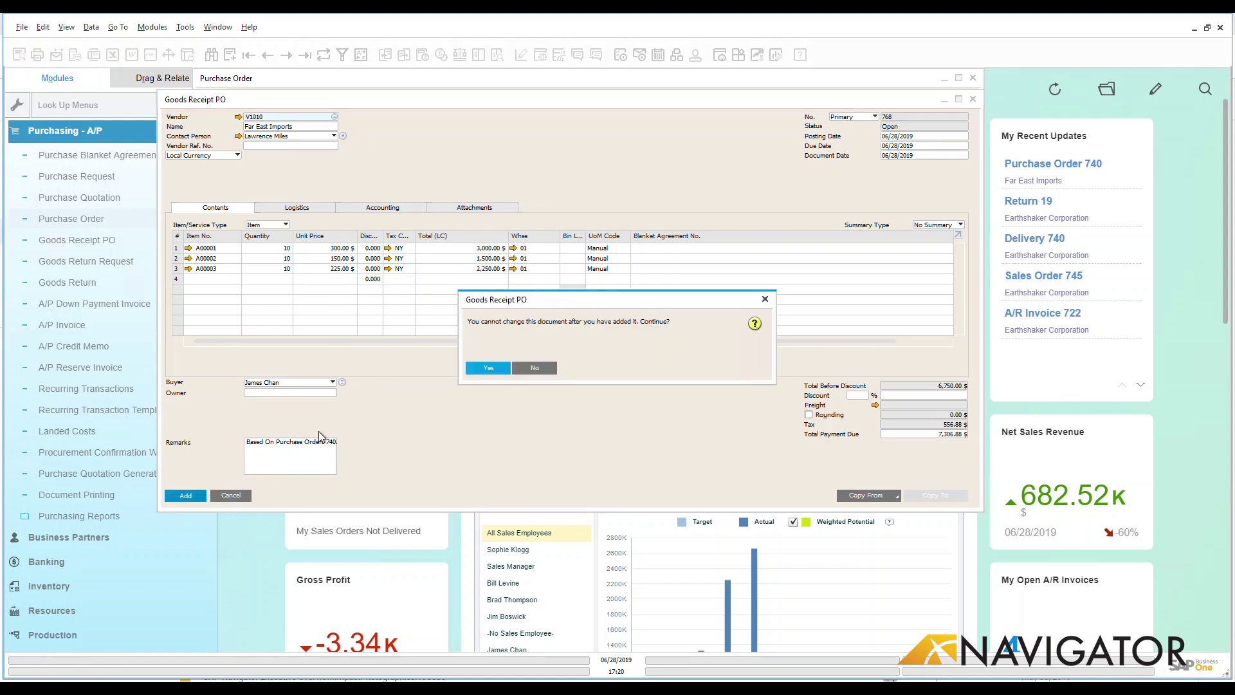
pyautogui.click(499, 370)
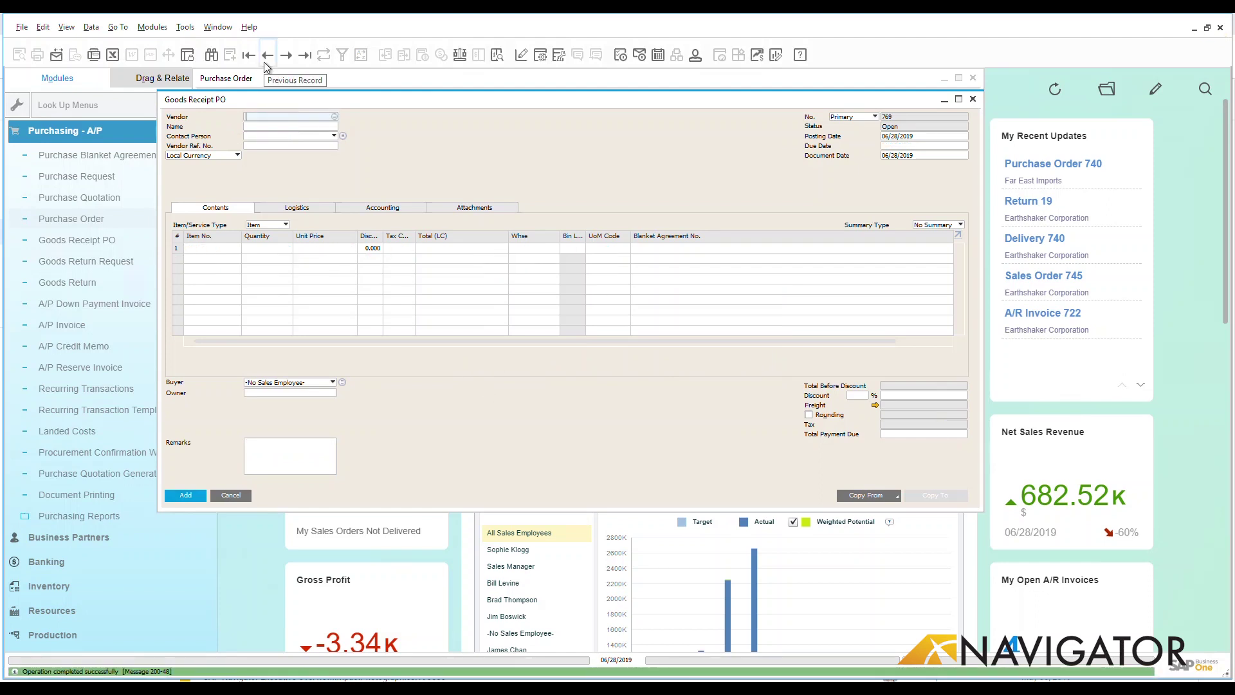
pyautogui.click(265, 59)
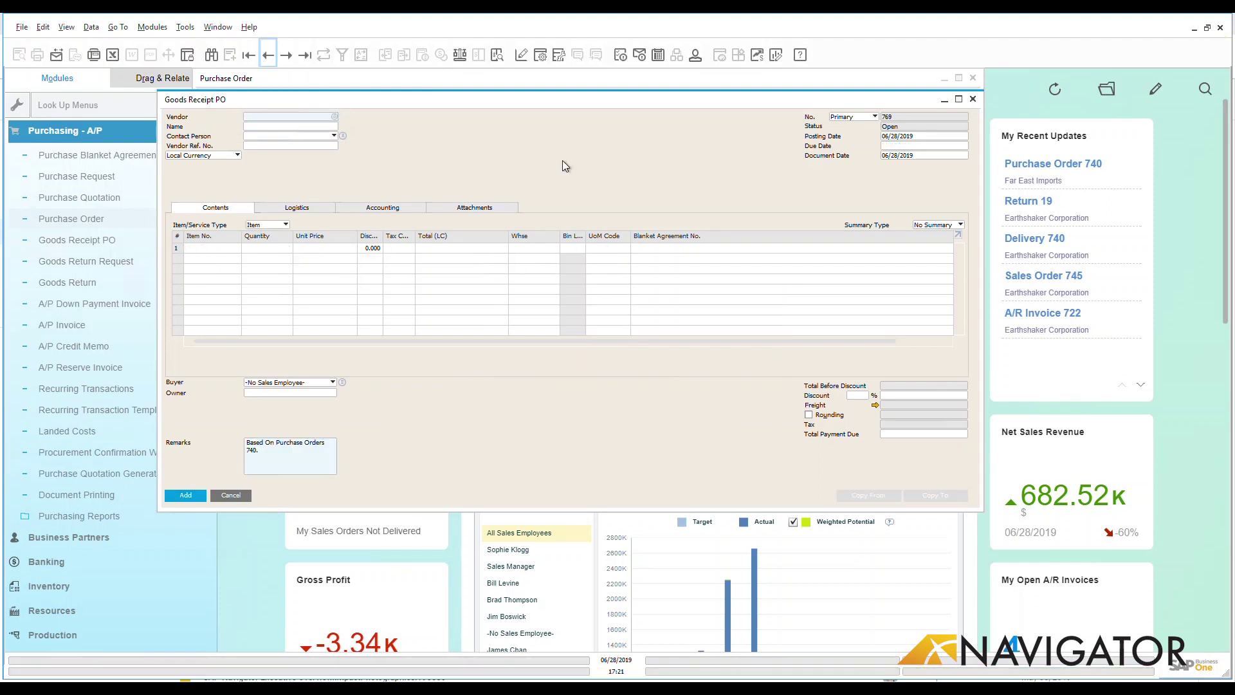
pyautogui.rightClick(562, 157)
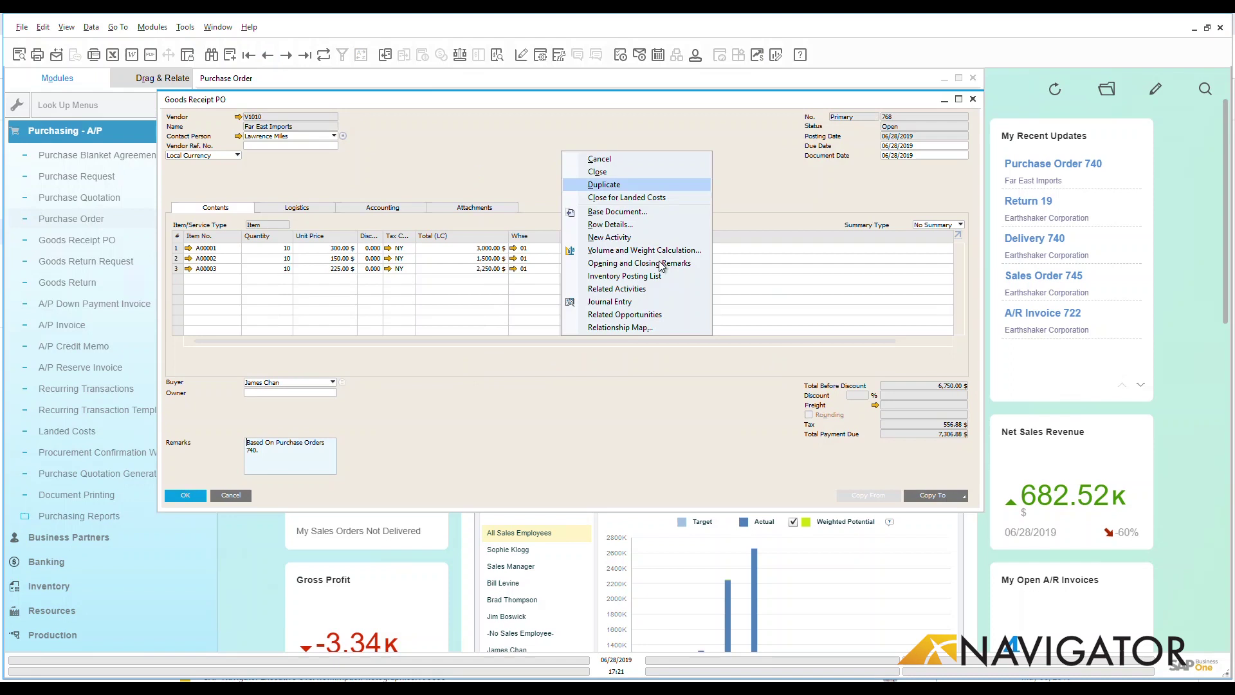
pyautogui.click(644, 329)
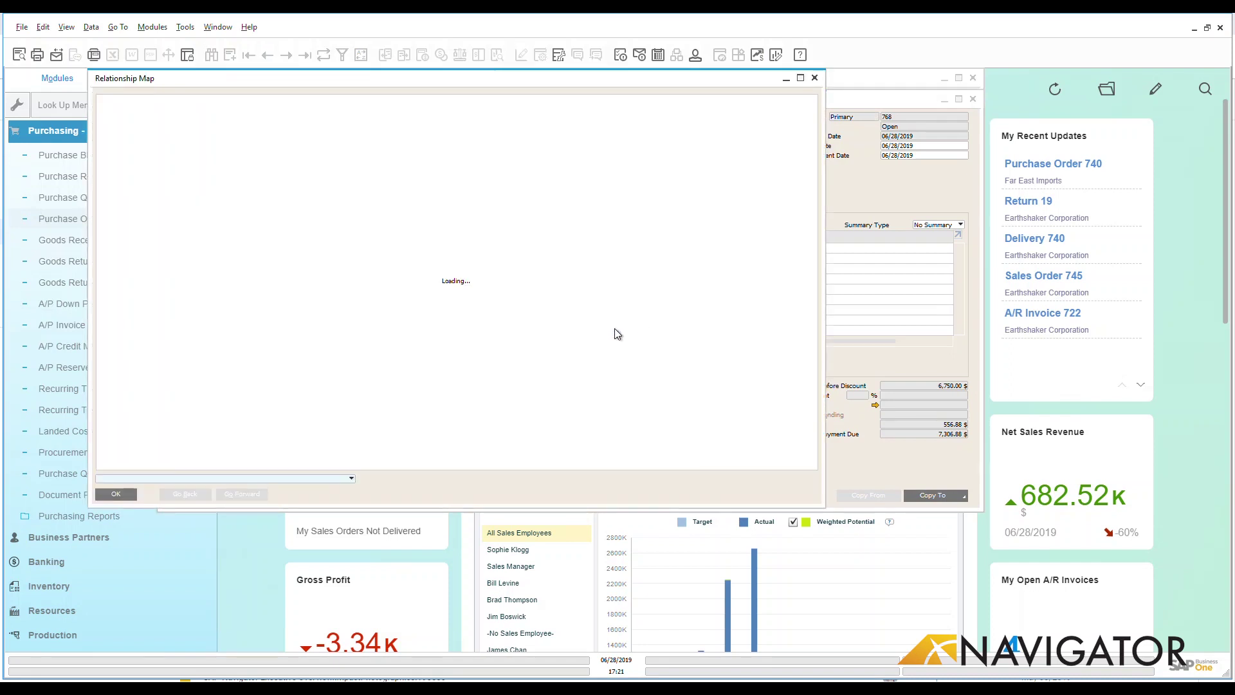